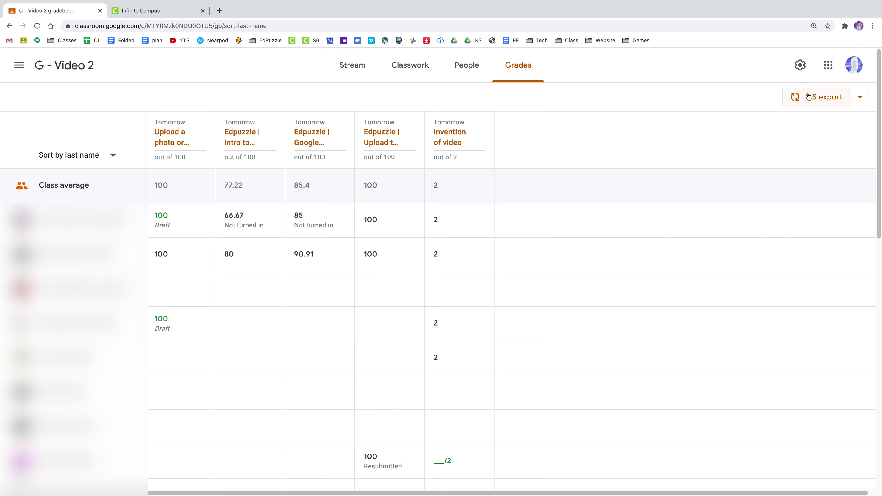
- Review the General section of the class settings for the class's SIS link, and close the settings unchanged
left_click(800, 65)
scroll(579, 266, "down", 3)
scroll(695, 257, "down", 2)
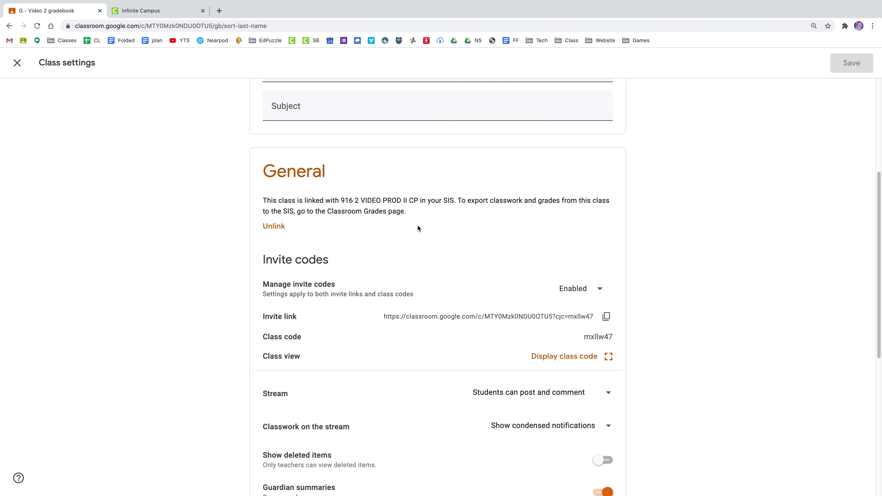
scroll(418, 227, "up", 6)
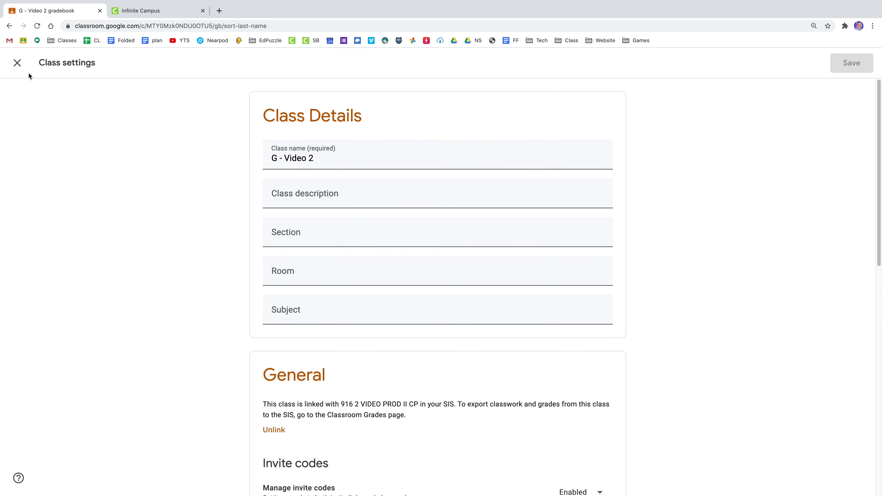
left_click(17, 62)
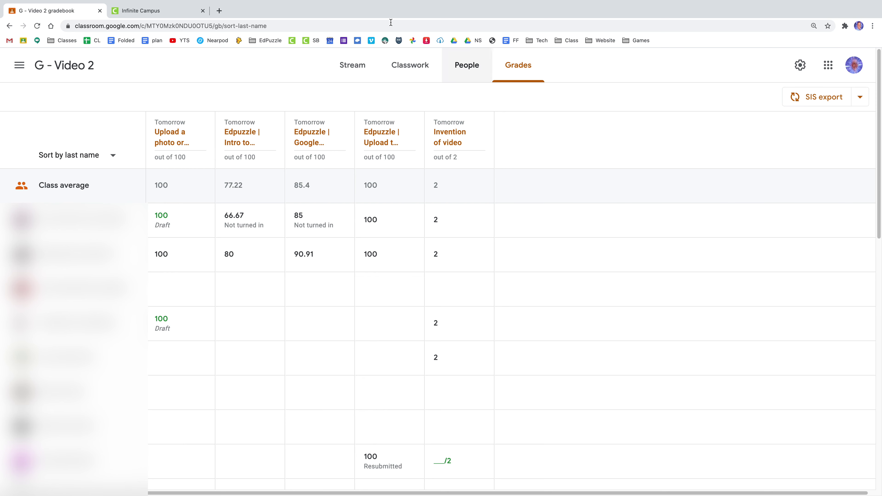
- Export the grades of all pending classwork to the linked 916 2 VIDEO PROD II CP section in the SIS
left_click(143, 11)
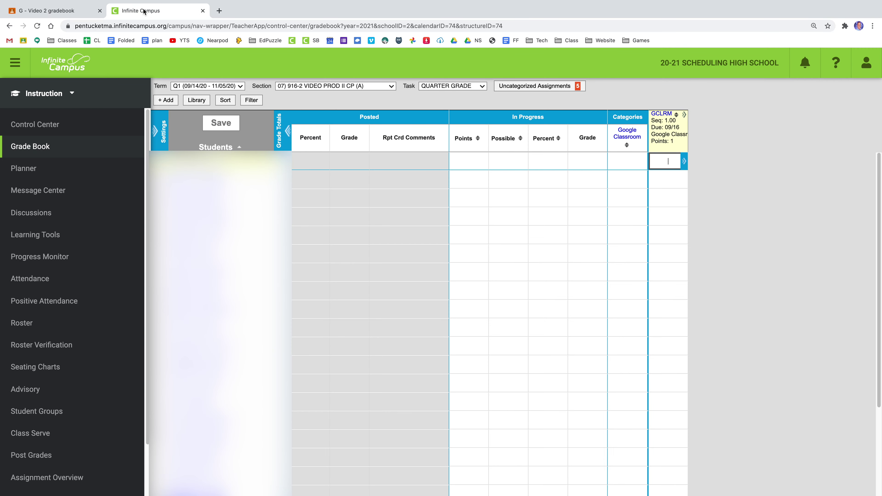
left_click(66, 11)
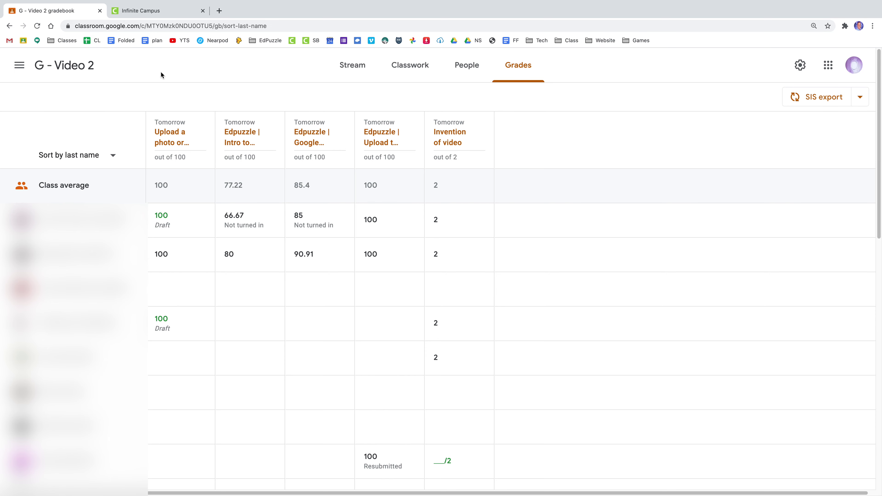
left_click(816, 105)
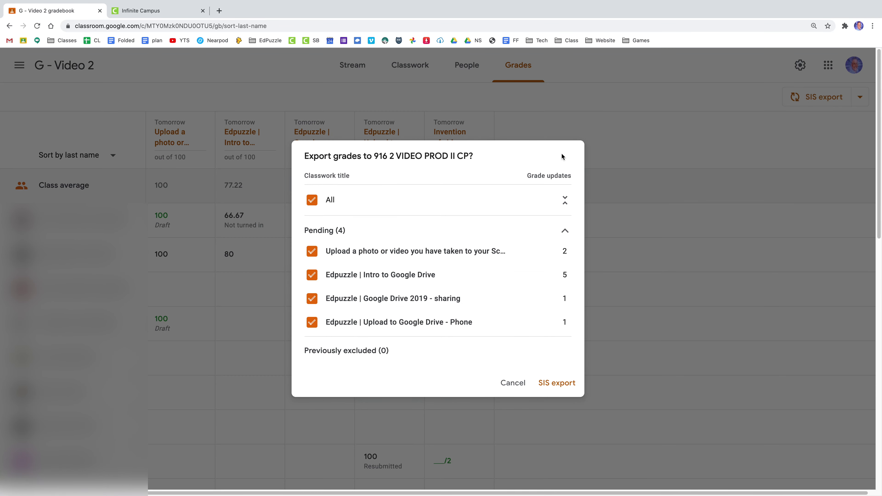
left_click(548, 384)
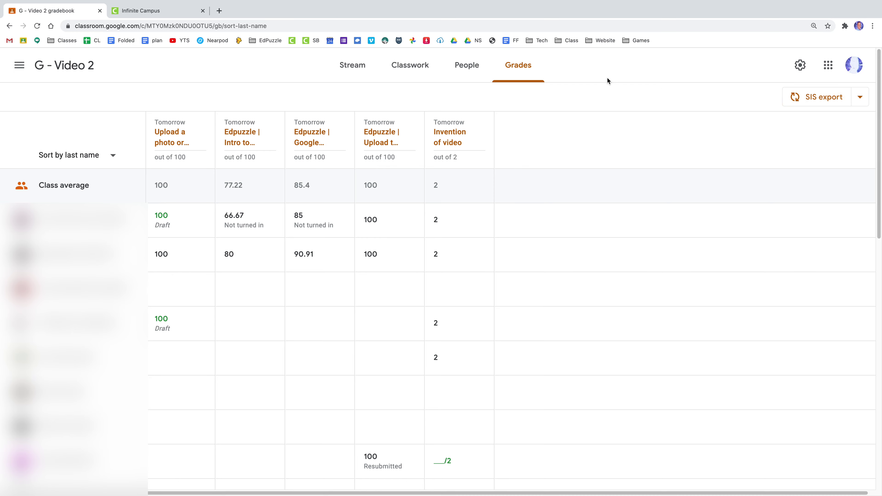
- Switch to the Infinite Campus grade book and open the uncategorized assignments of 916-2 VIDEO PROD II CP
left_click(156, 12)
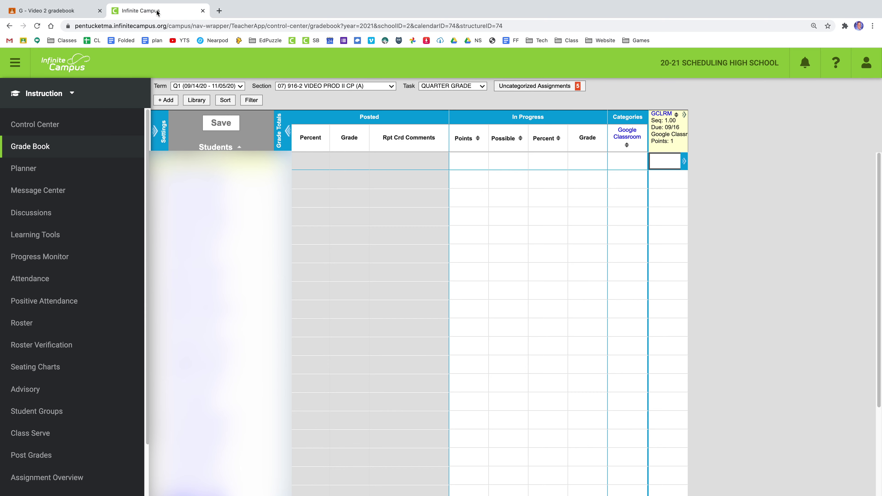
left_click(777, 139)
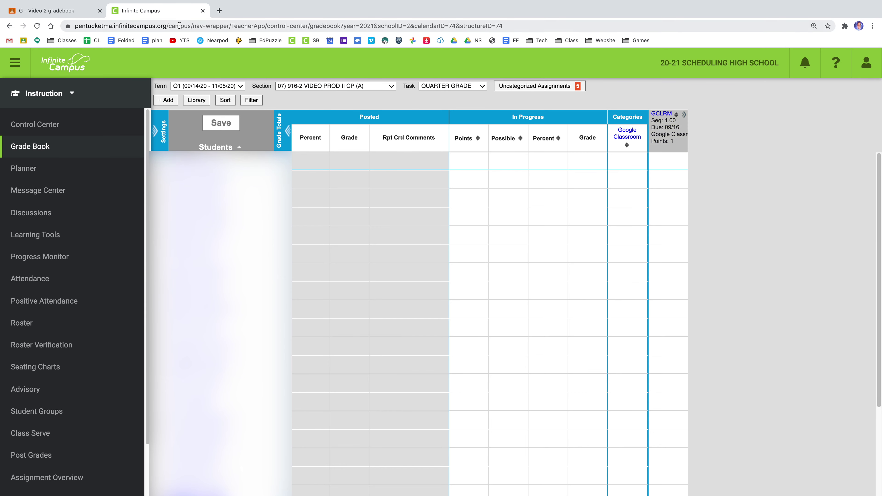
left_click(53, 11)
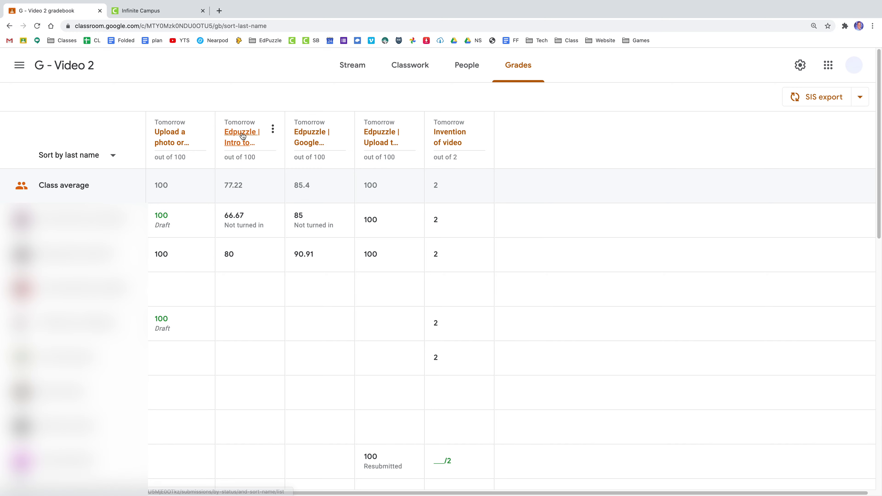
left_click(156, 11)
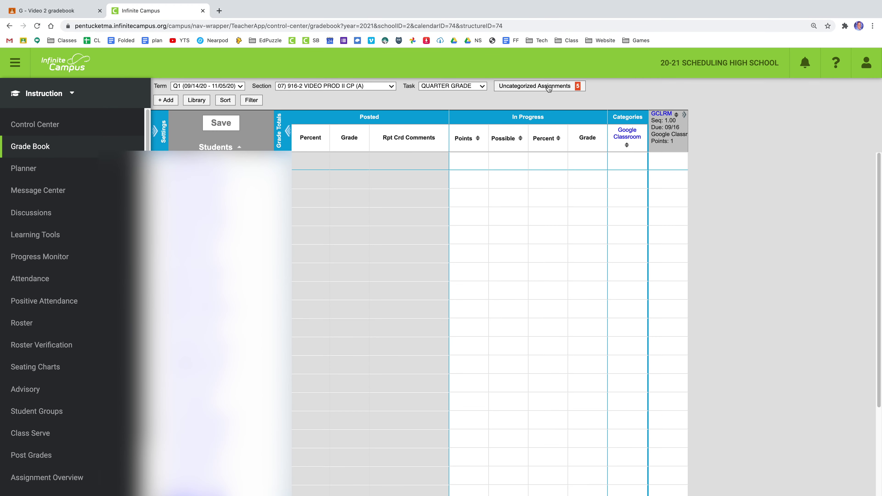
left_click(563, 87)
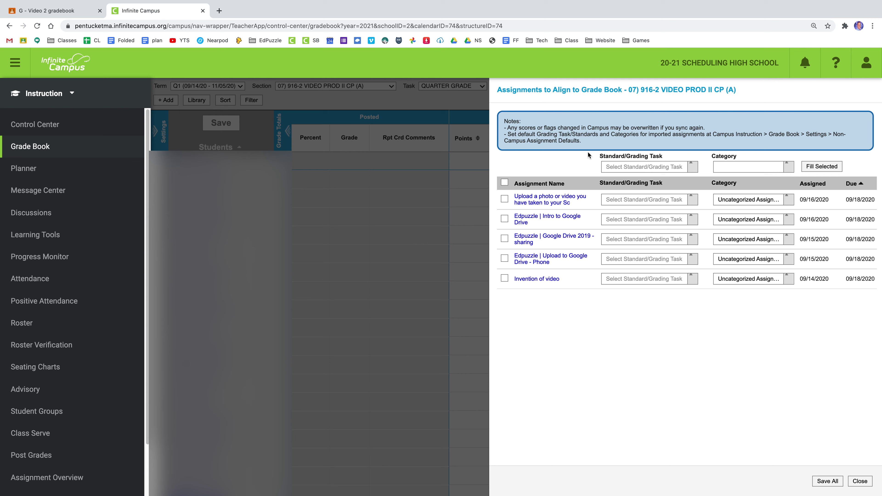
- Select all uncategorized assignments and choose QUARTER GRADE as the bulk grading task and Work as the bulk category
left_click(505, 183)
left_click(693, 165)
left_click(656, 190)
left_click(746, 167)
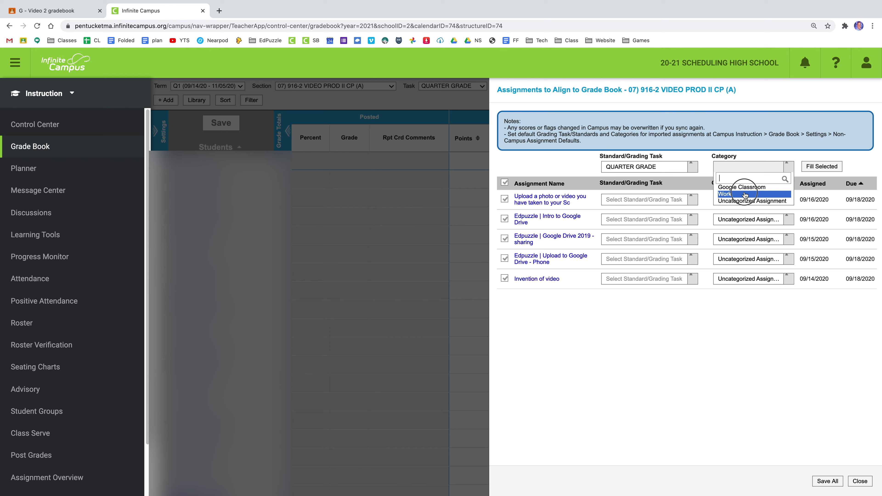
left_click(745, 195)
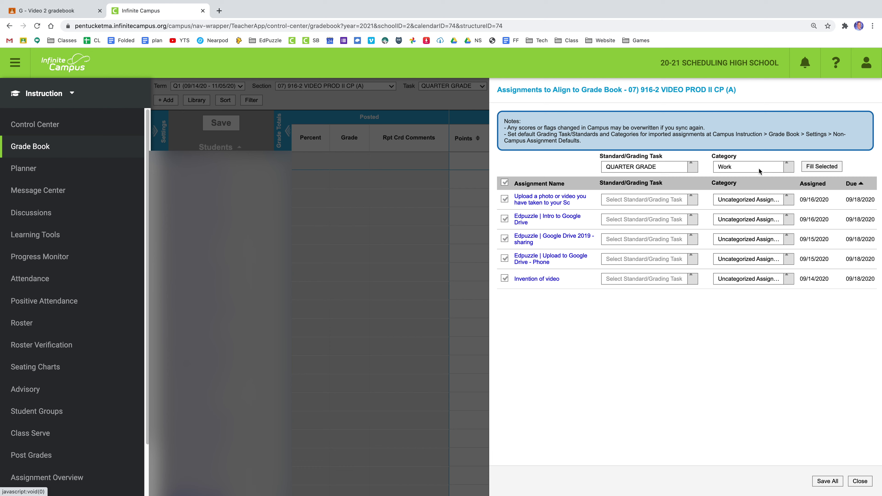
left_click(770, 202)
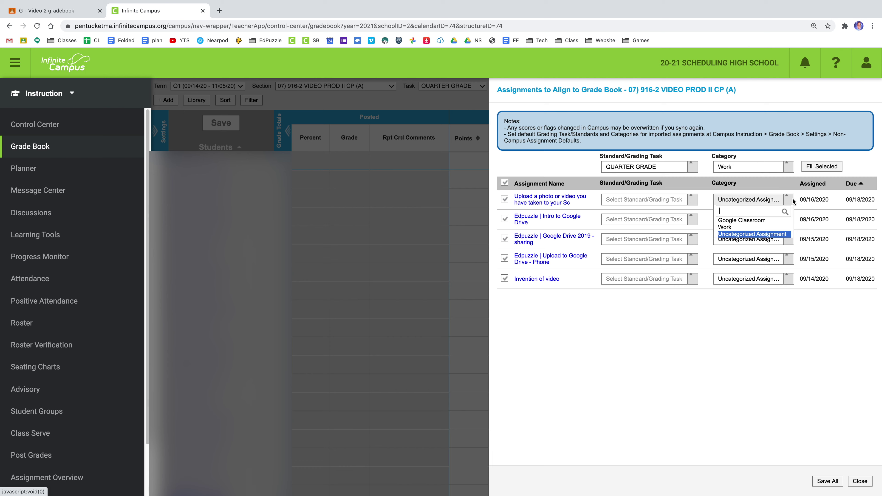
left_click(805, 152)
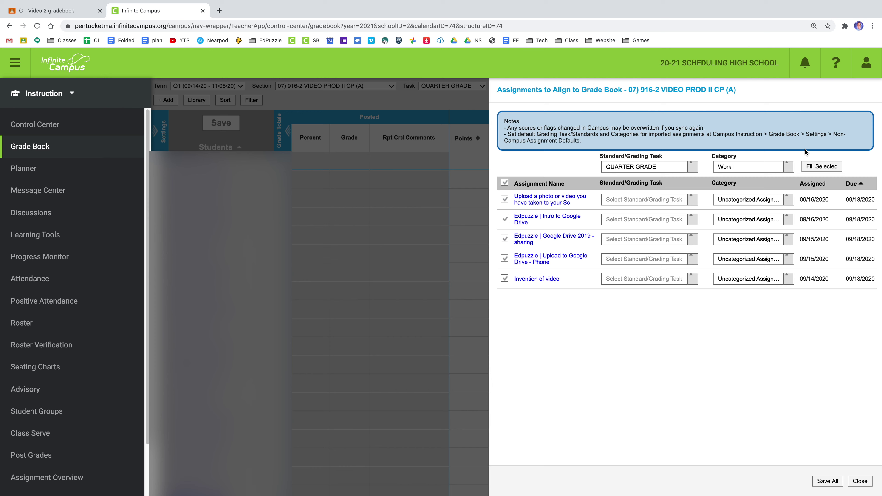
- Apply the chosen grading task and category to the selected assignments, save them all, and return to the grade book
left_click(825, 167)
left_click(826, 482)
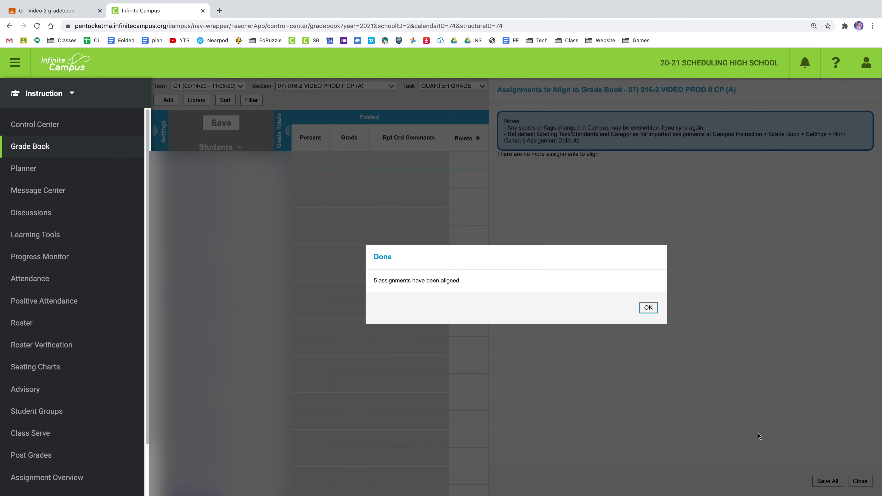
left_click(647, 308)
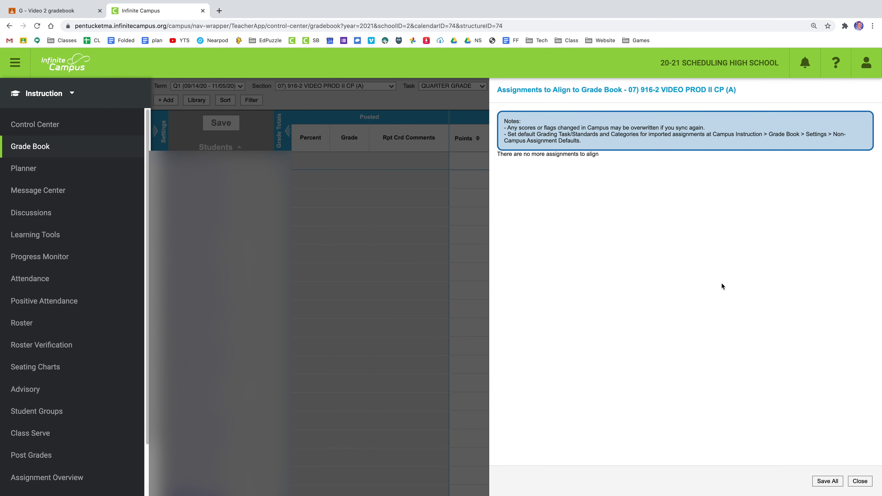
left_click(859, 482)
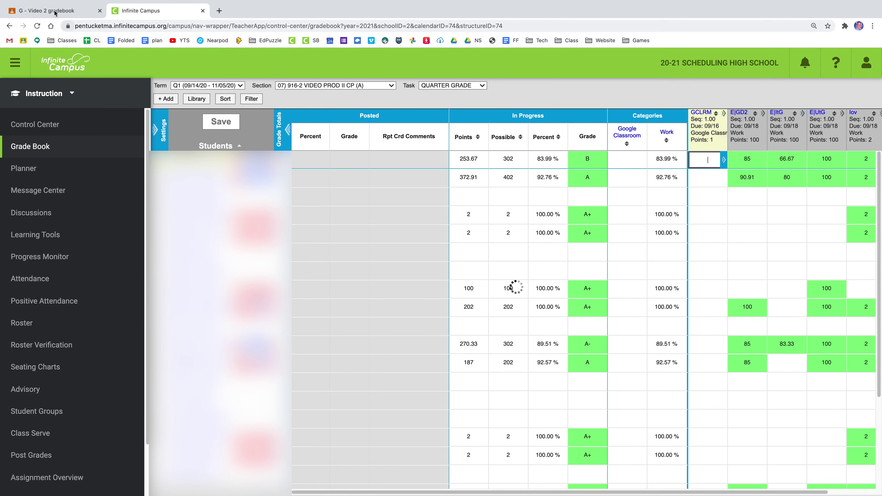
- Switch back to Google Classroom and start a new assignment titled "test" with the instructions "not real"
left_click(59, 11)
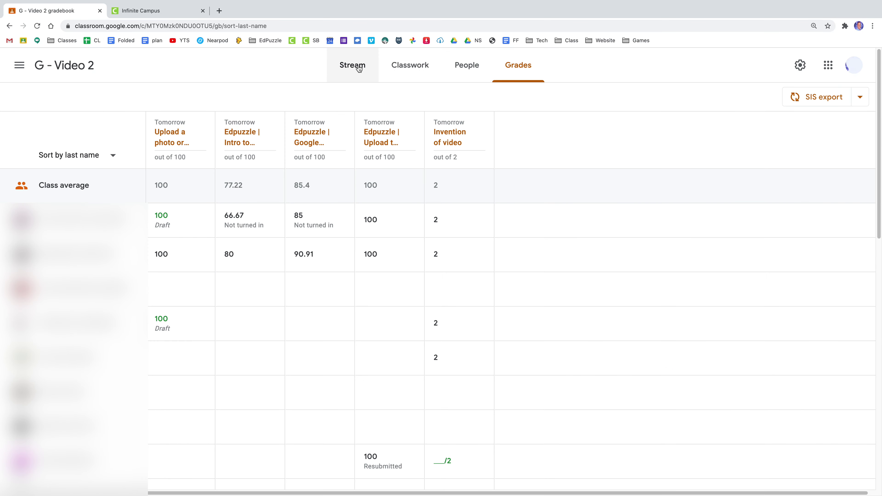
left_click(404, 64)
left_click(265, 105)
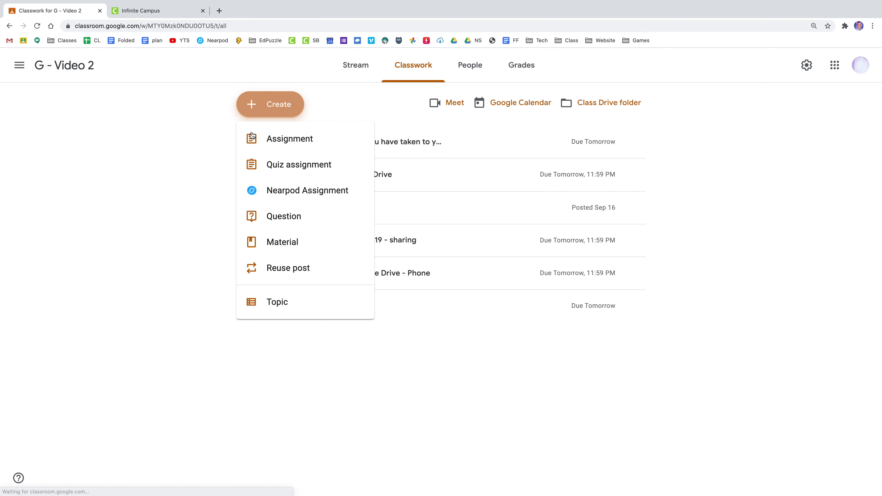
left_click(276, 139)
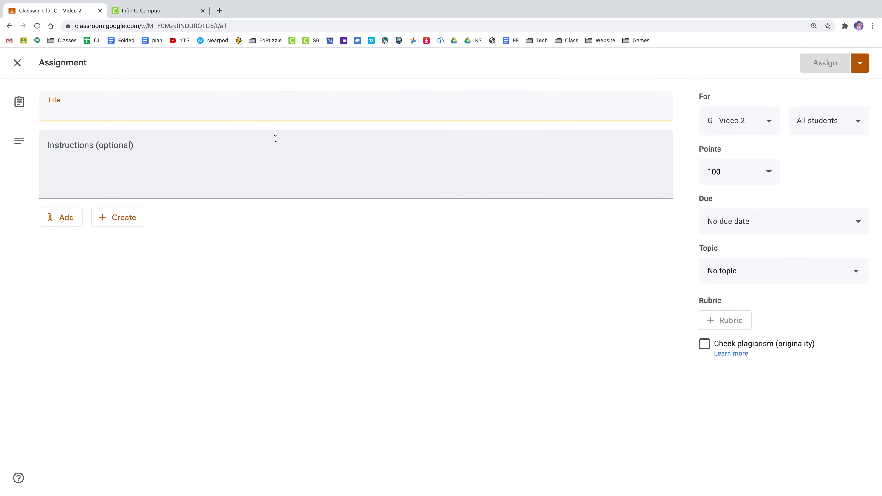
type("test")
key("Tab")
type("not real")
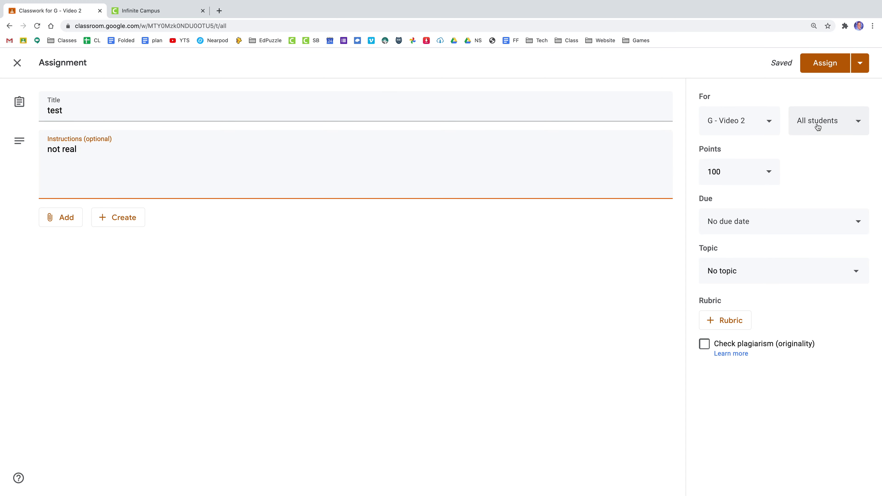
- Set the assignment's due date to Sep 18, 2020
left_click(761, 218)
left_click(764, 263)
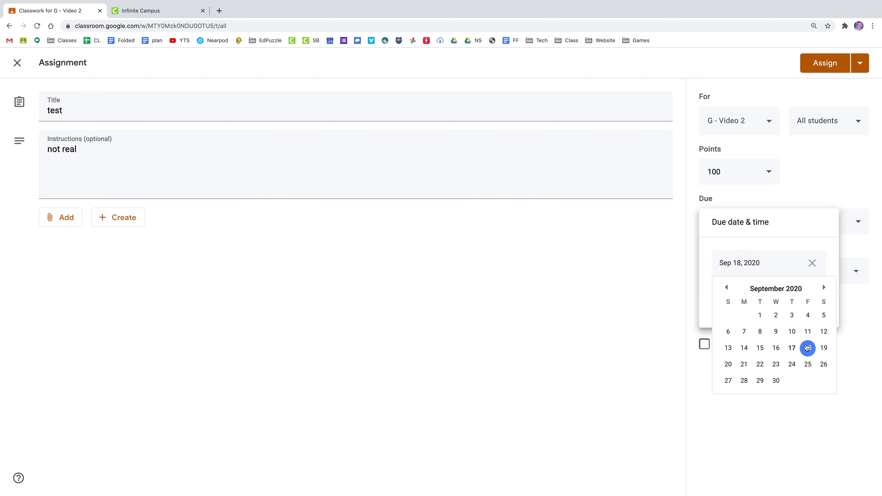
left_click(807, 347)
left_click(810, 172)
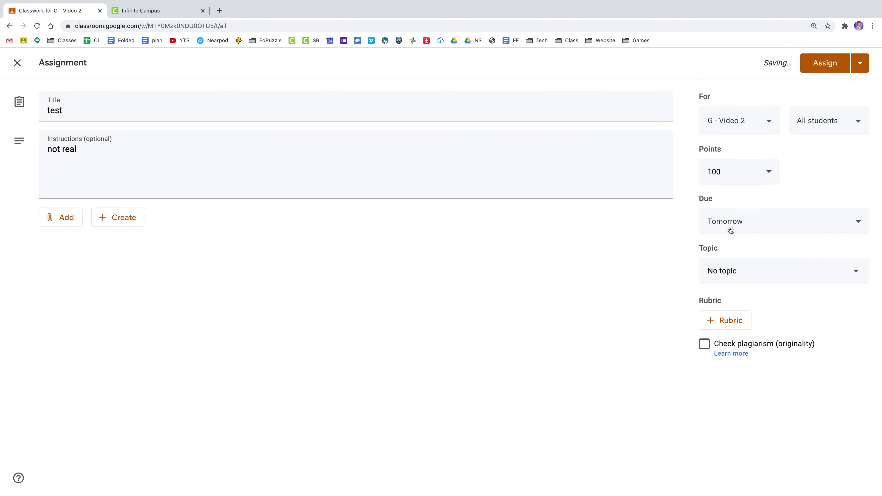
- Retitle the assignment "not real, I'm testing something" and assign it to the class
double_click(120, 108)
type("not")
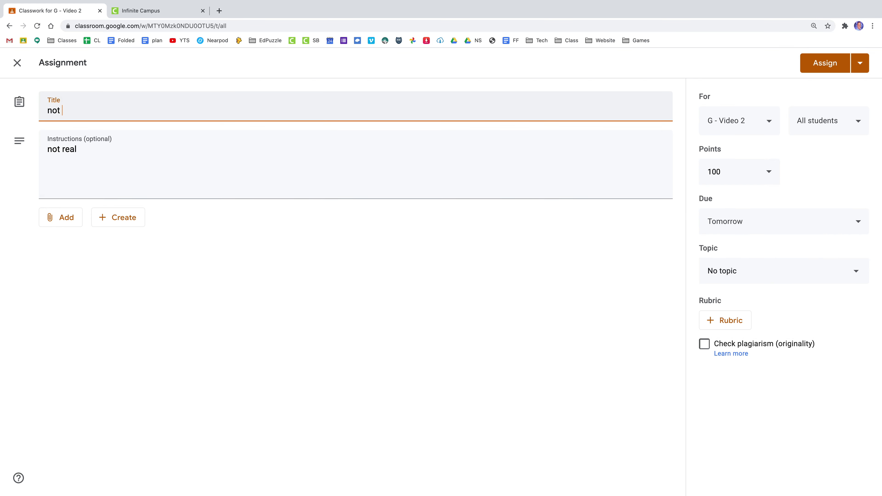
type(" real, I'm testing something")
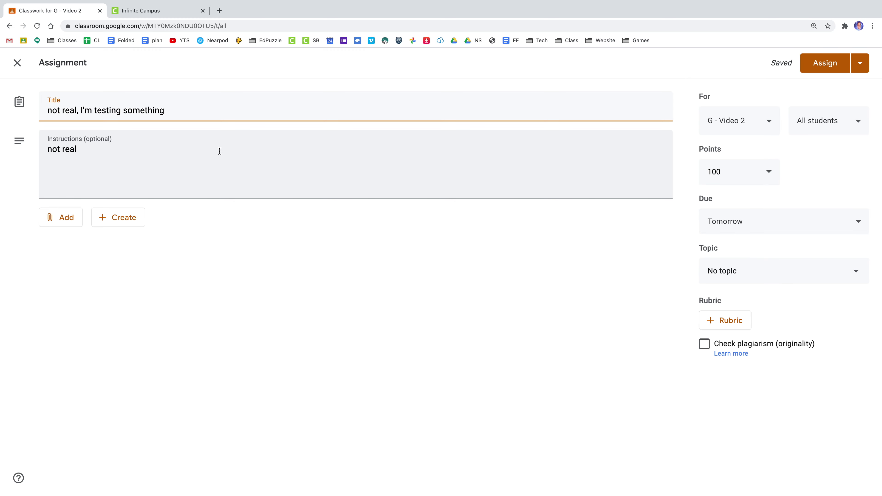
key("ctrl+Return")
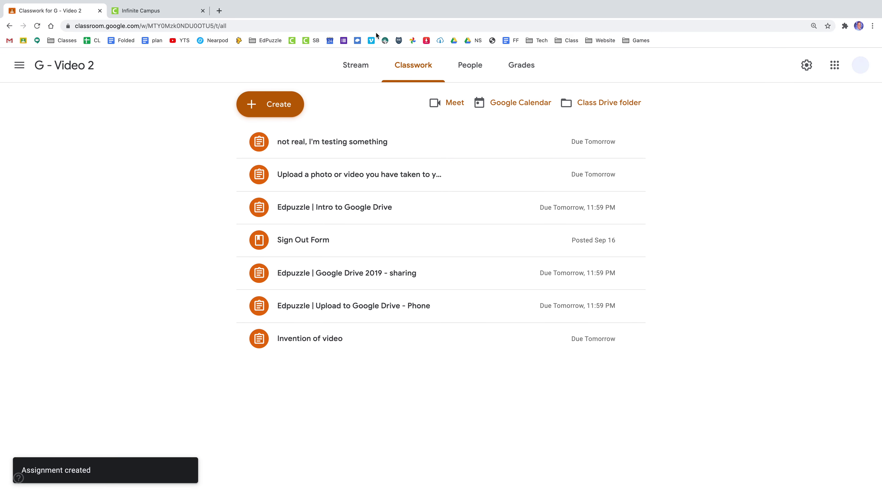
- Open the class grades, review which classwork is pending for SIS export, and cancel the export
left_click(512, 66)
left_click(814, 99)
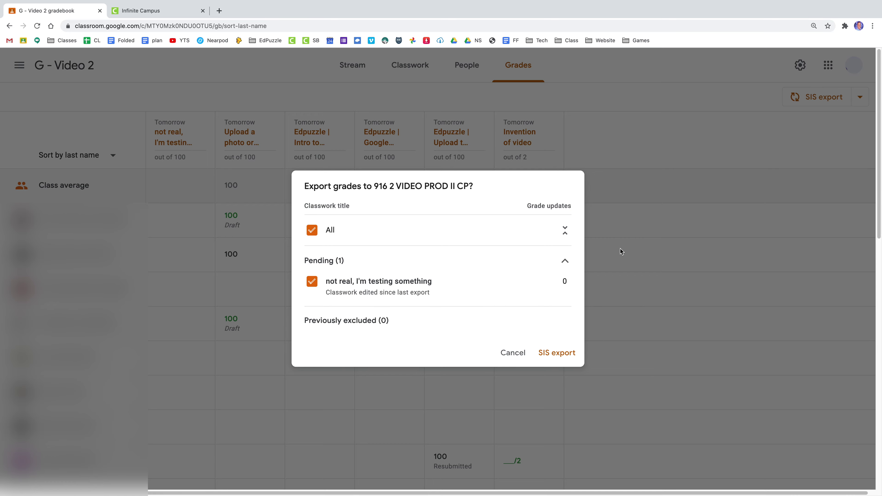
left_click(508, 353)
- Enter a grade of 2 for the ungraded Invention of video submission in the row with the resubmitted Edpuzzle upload
left_click(502, 457)
type("2")
left_click(649, 113)
scroll(625, 160, "down", 1)
scroll(609, 208, "down", 6)
scroll(610, 210, "down", 10)
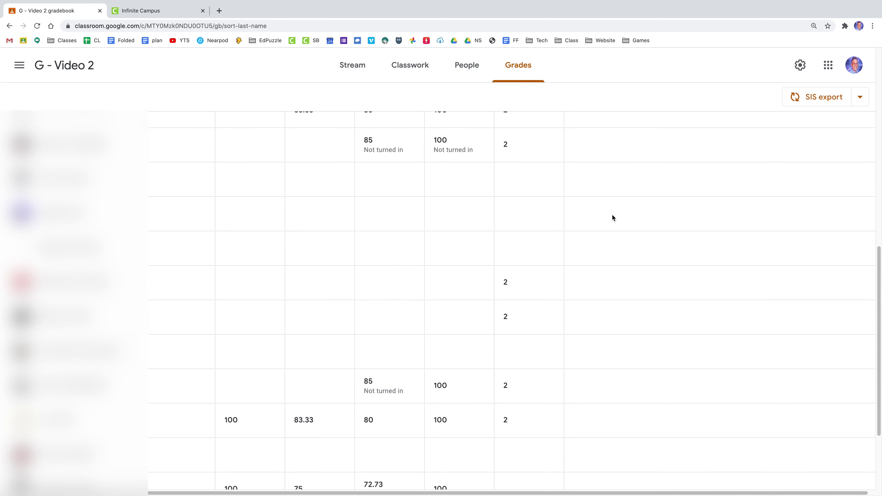
scroll(623, 255, "up", 15)
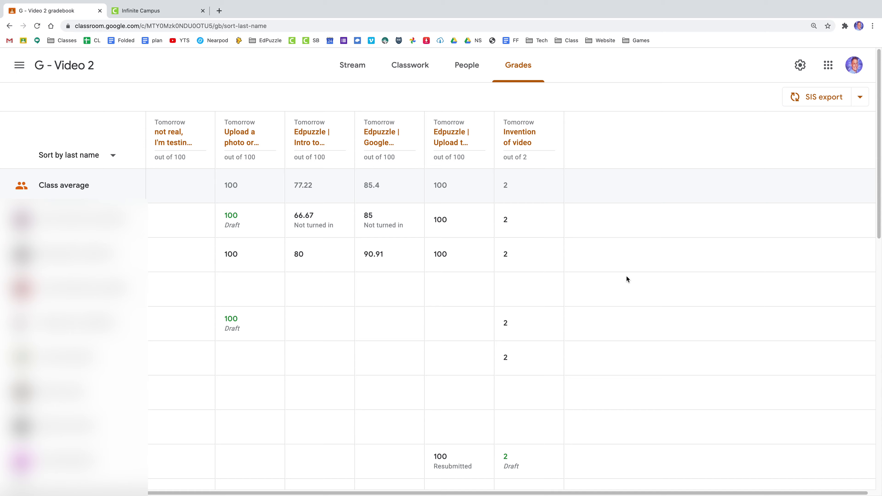
- Return the newly graded Invention of video work to the student without a private comment
left_click(552, 133)
left_click(527, 193)
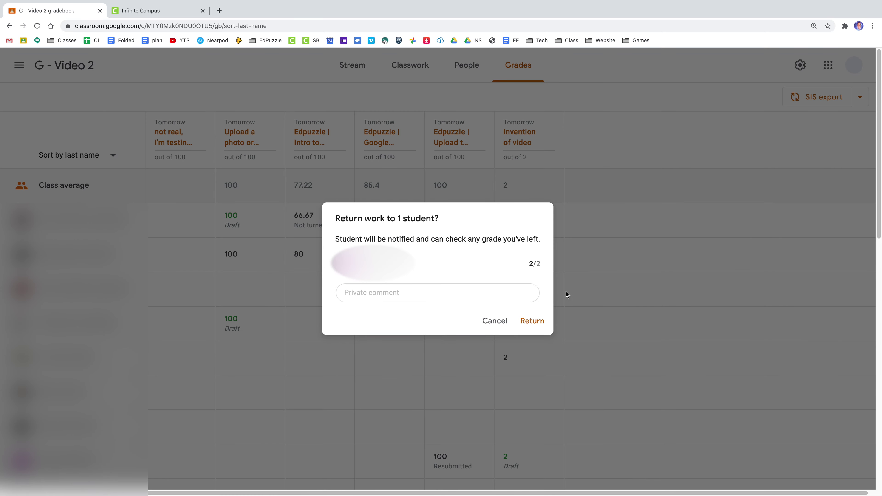
left_click(536, 323)
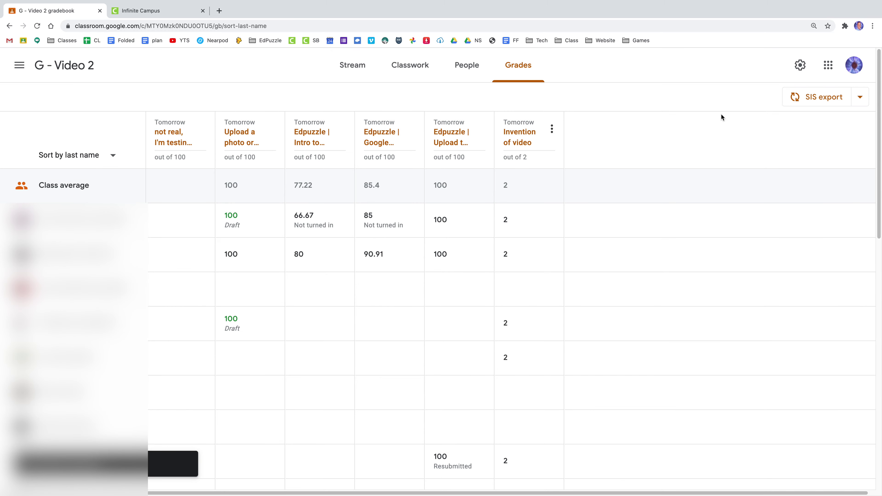
- Export the pending "not real, I'm testing something" and Invention of video classwork to the SIS
left_click(821, 97)
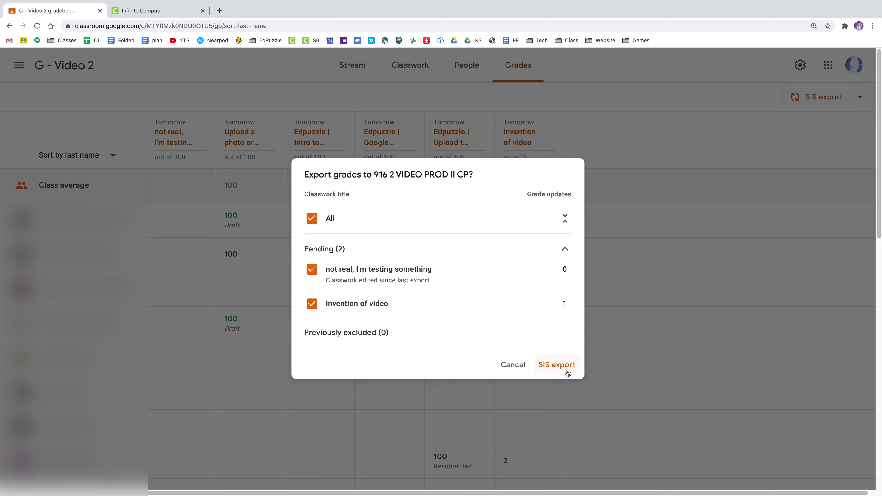
left_click(561, 367)
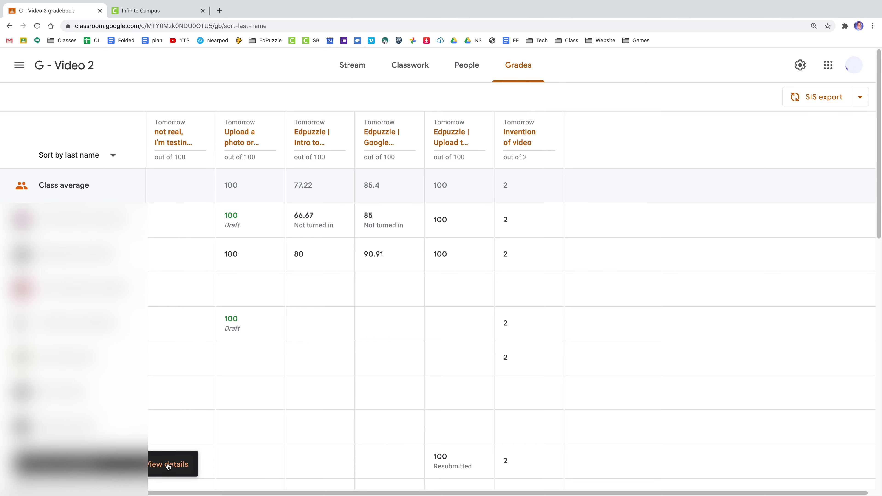
- Switch to the Infinite Campus grade book and review the details of the assignment columns imported from Google Classroom
left_click(158, 10)
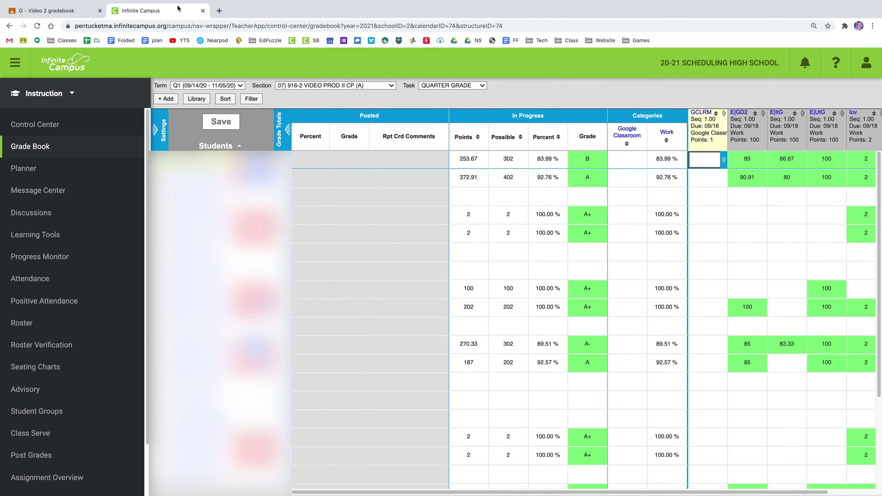
left_click_drag(451, 493, 545, 489)
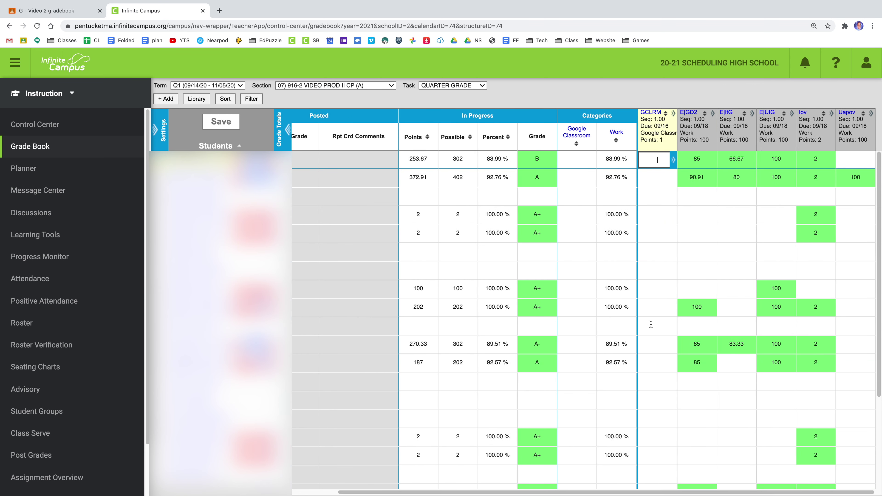
mouse_move(854, 113)
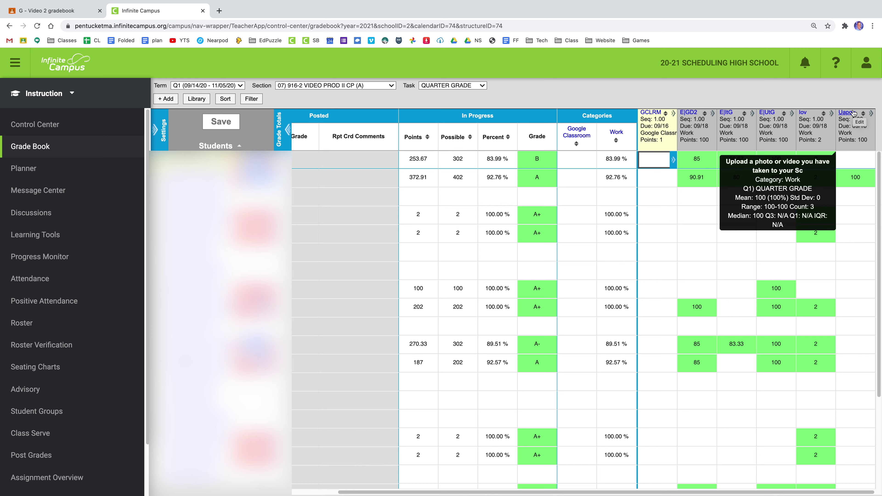
mouse_move(802, 114)
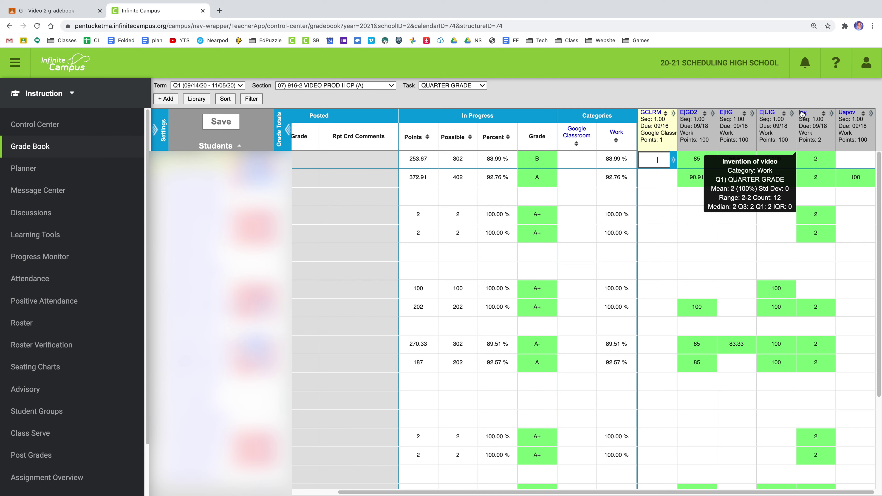
mouse_move(771, 115)
mouse_move(700, 112)
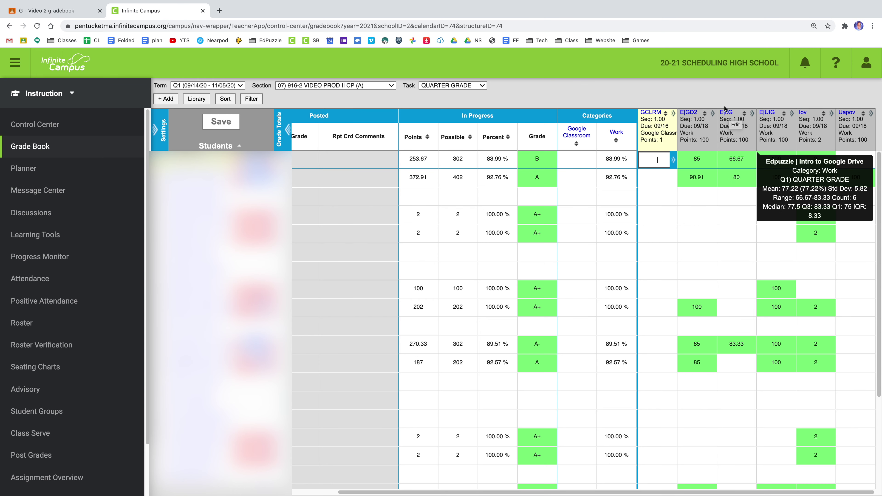
left_click(714, 100)
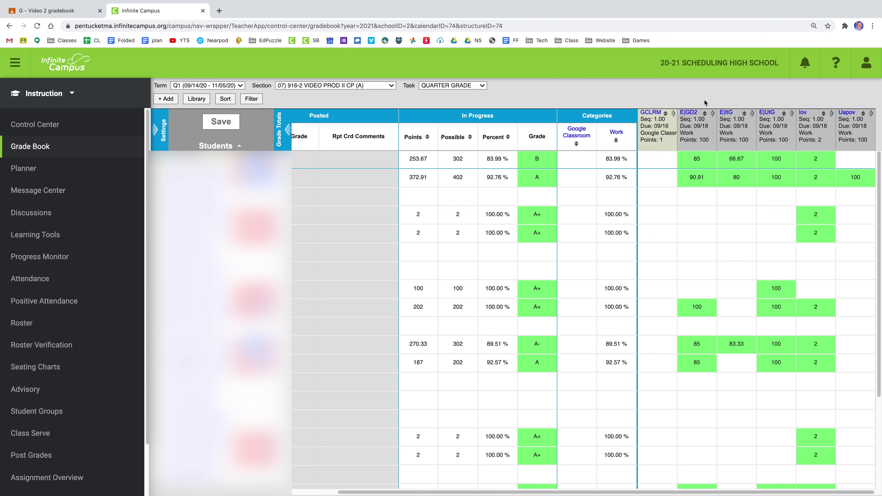
- Reload the grade book to load the newly exported classwork and open its list of uncategorized assignments
key("super+r")
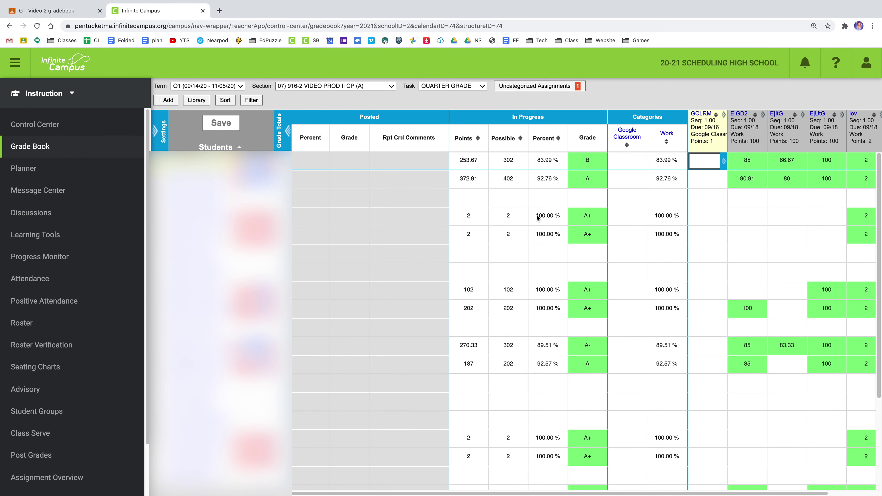
left_click_drag(529, 493, 725, 493)
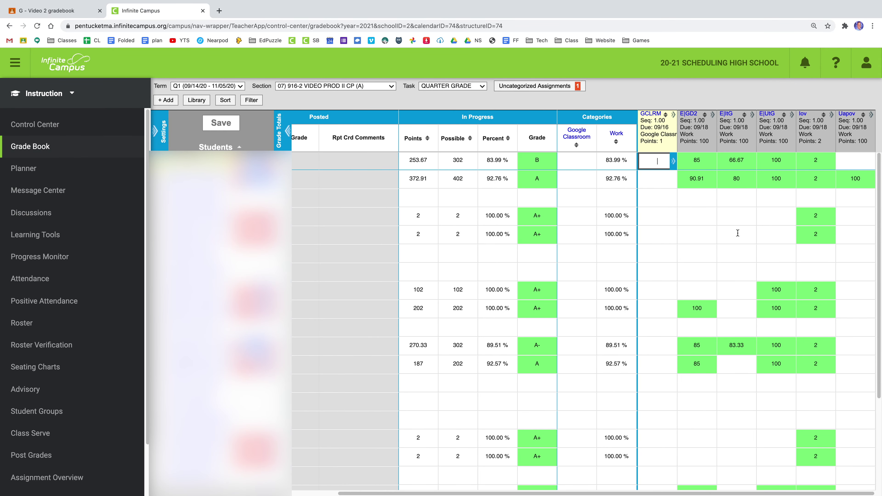
left_click(534, 86)
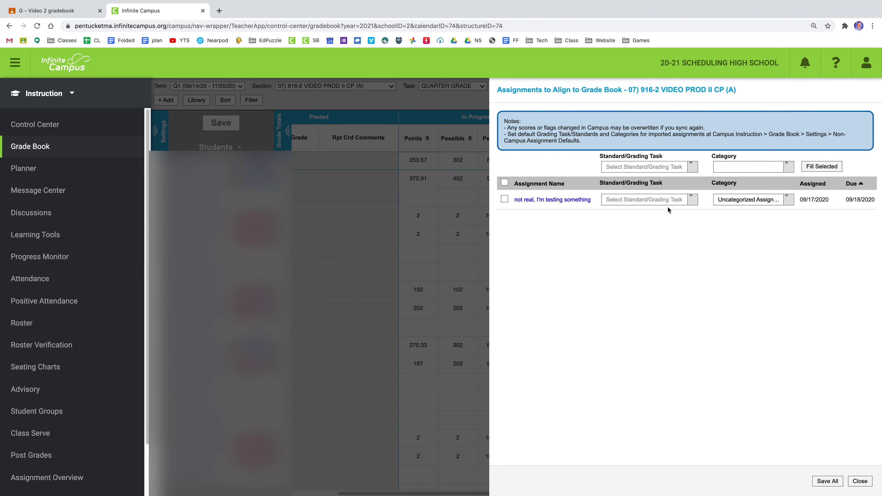
- Align "not real, I'm testing something" to the QUARTER GRADE grading task and the Work category, save it, and close the alignment list
left_click(691, 201)
left_click(649, 226)
left_click(779, 202)
left_click(741, 232)
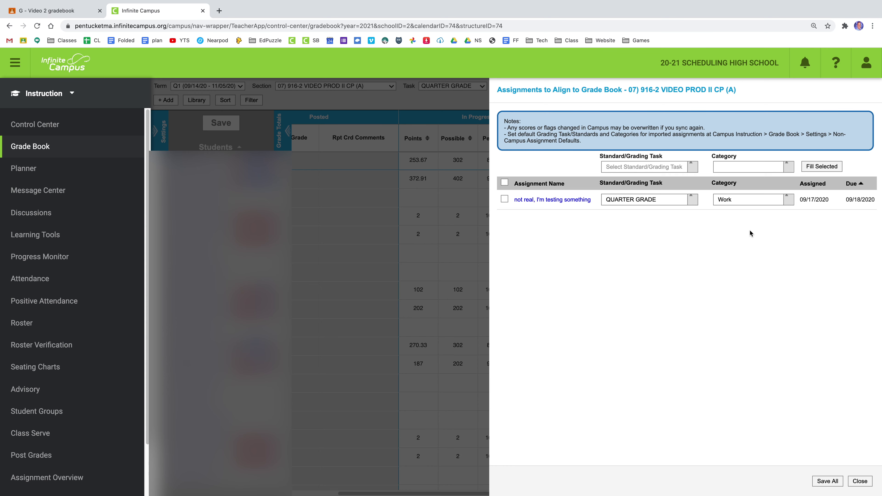
left_click(821, 484)
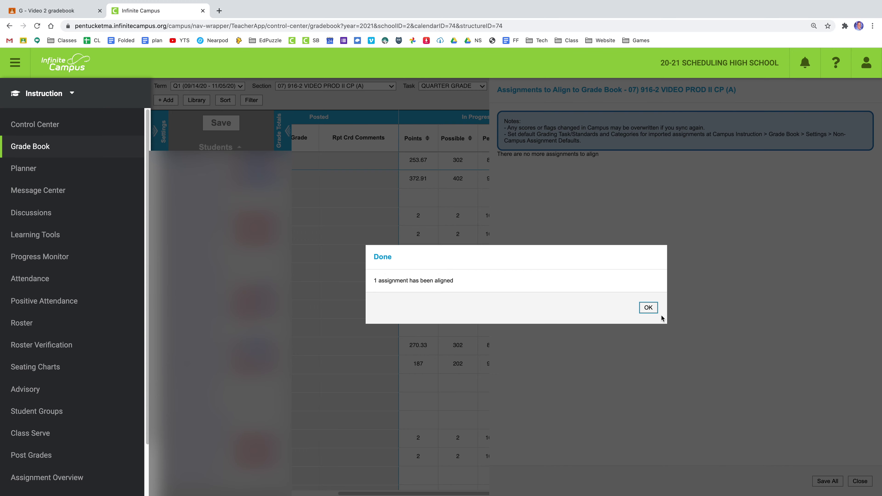
left_click(647, 308)
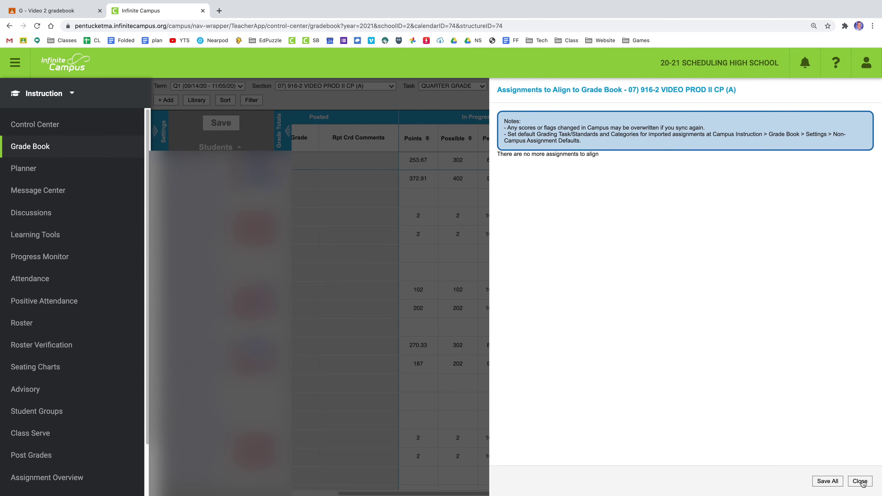
left_click(861, 482)
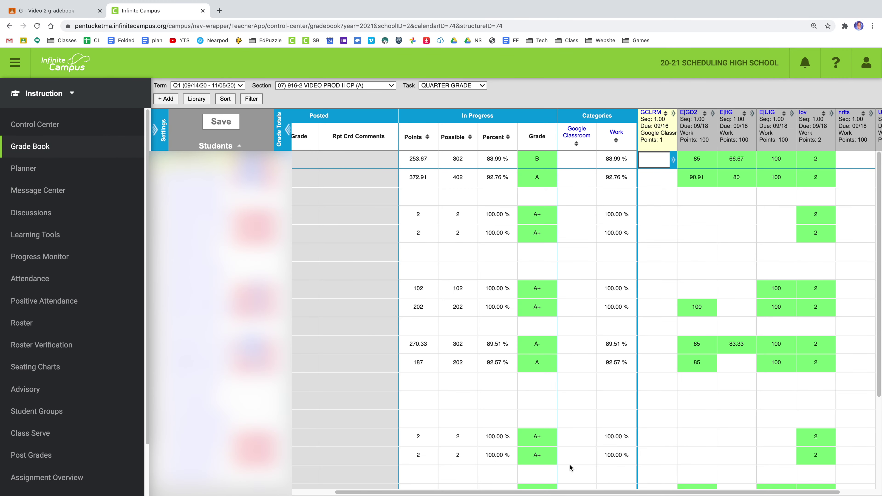
- Check the details of the "not real, I'm testing something" assignment column in the grade book
left_click_drag(632, 491, 725, 493)
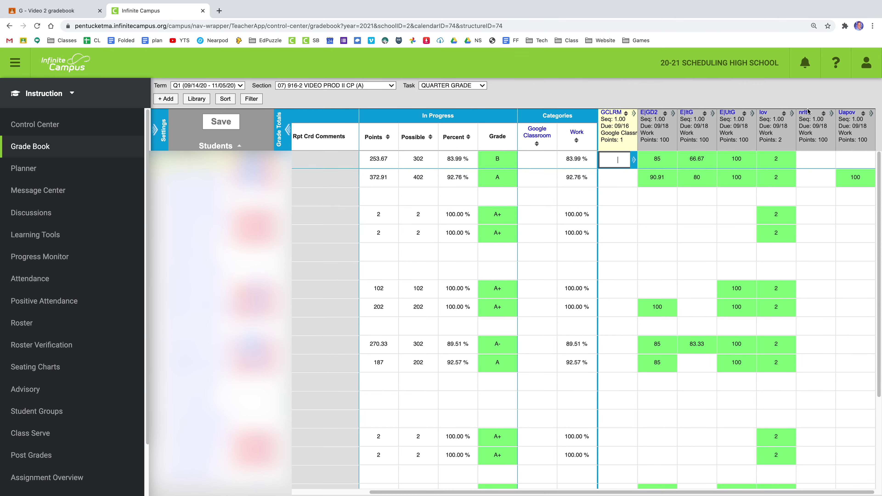
mouse_move(807, 115)
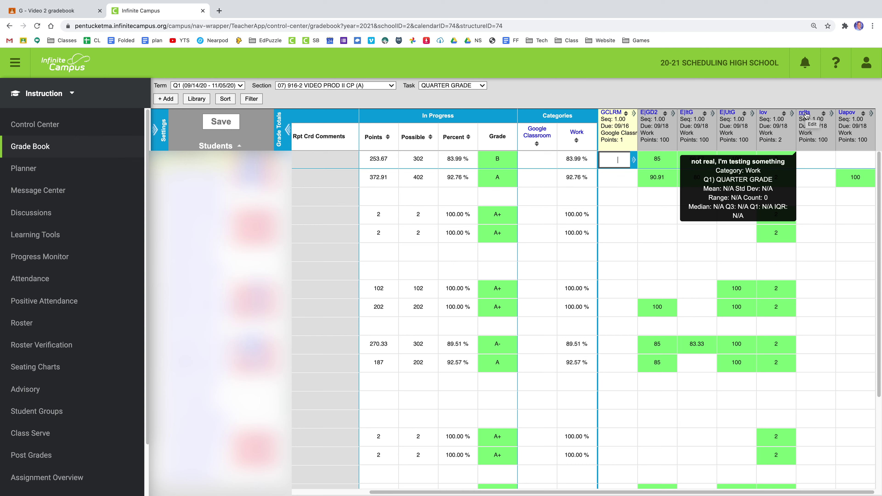